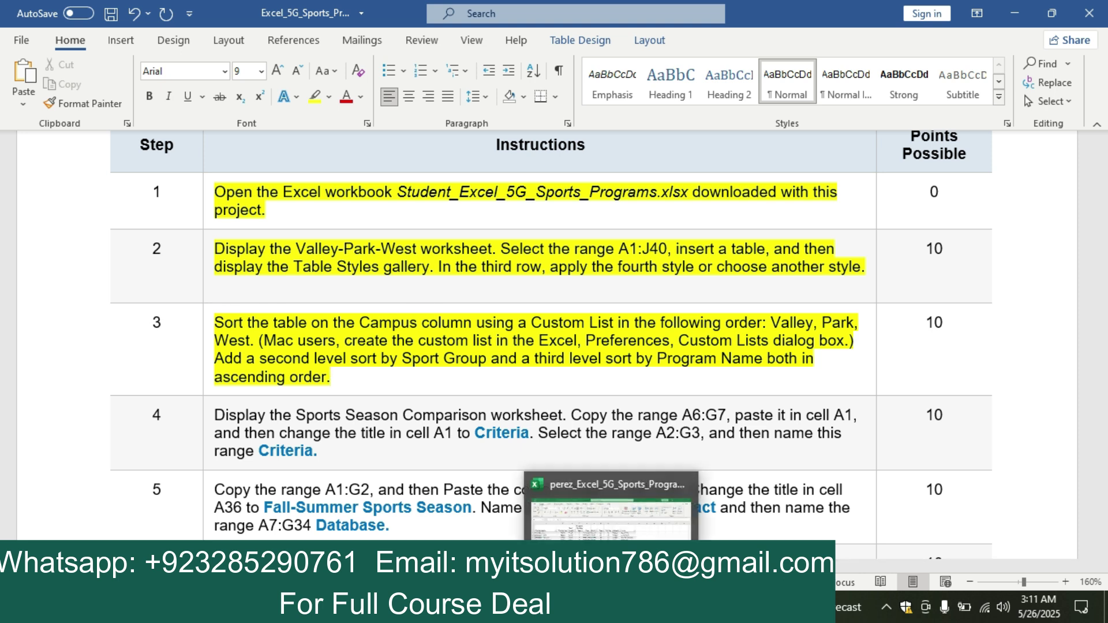
Step: Switch to the sports programs workbook in Excel
left_click(613, 503)
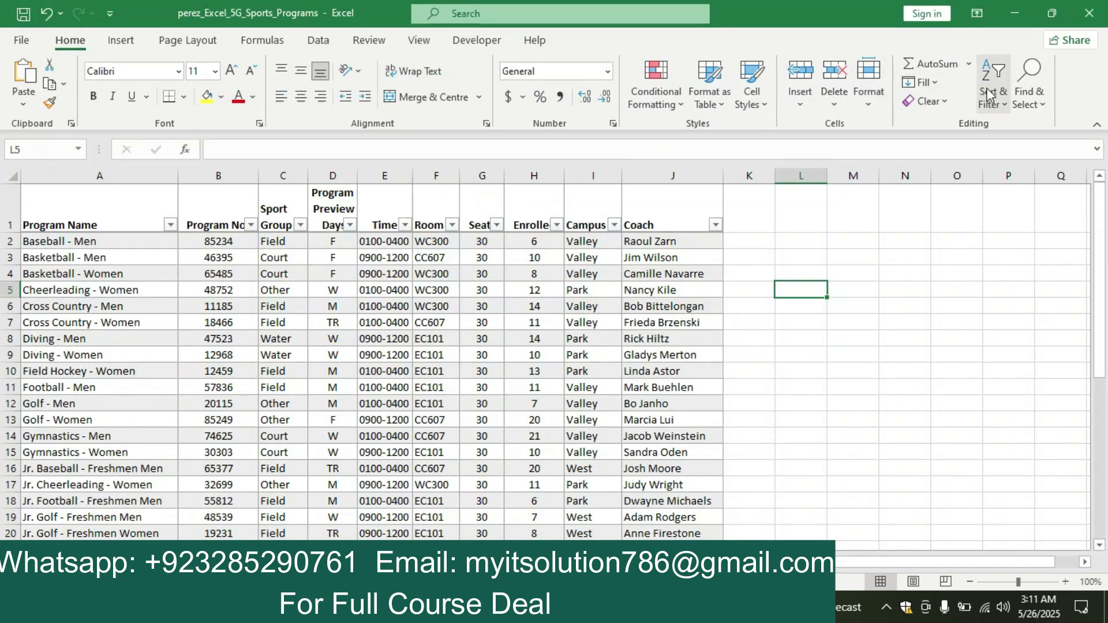
left_click(1001, 101)
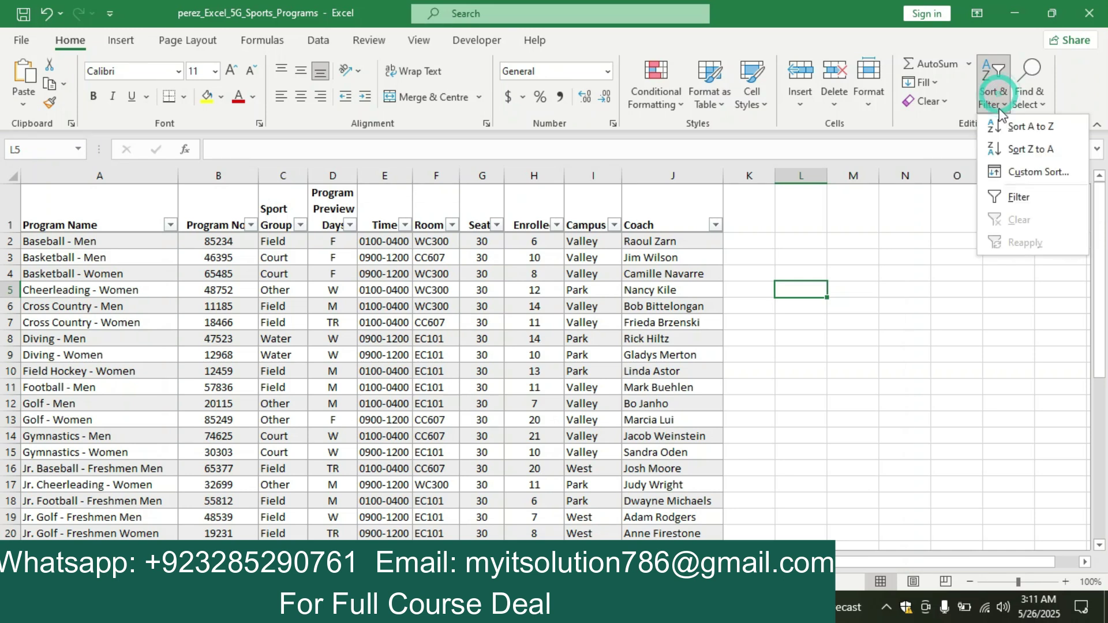
left_click(1018, 183)
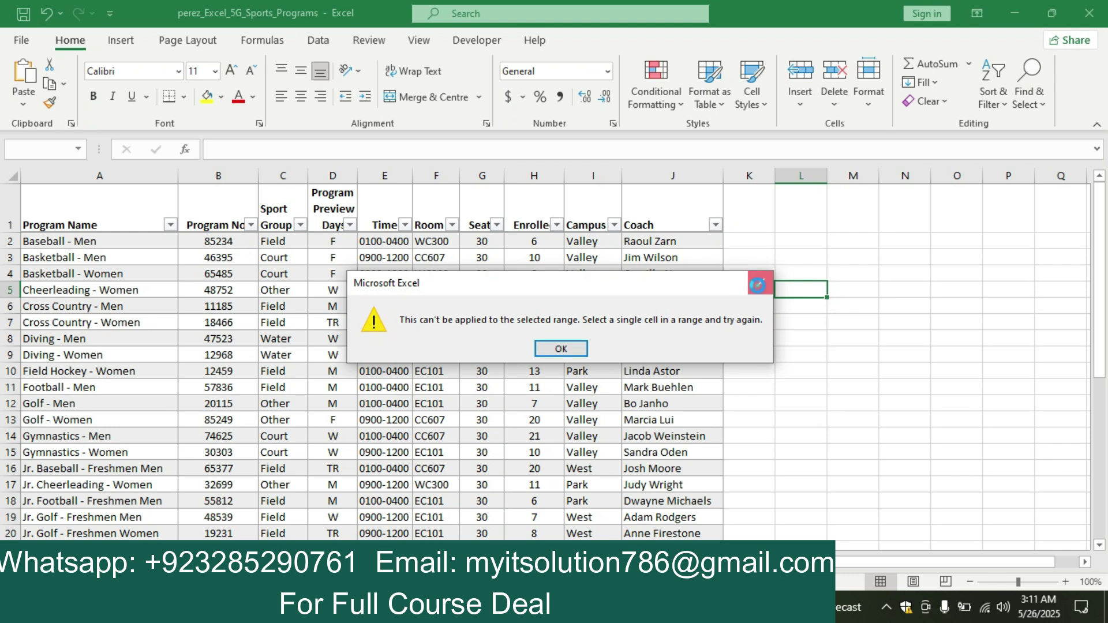
left_click(760, 282)
Step: Start a custom sort on the program table with Campus as the first sort column
left_click(441, 301)
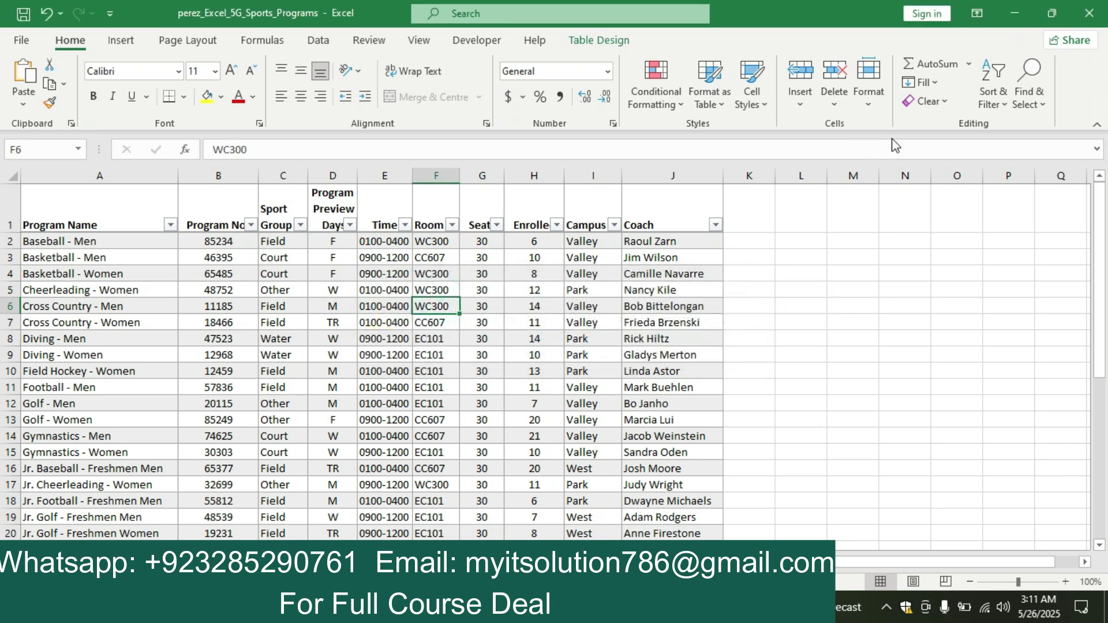
left_click(992, 101)
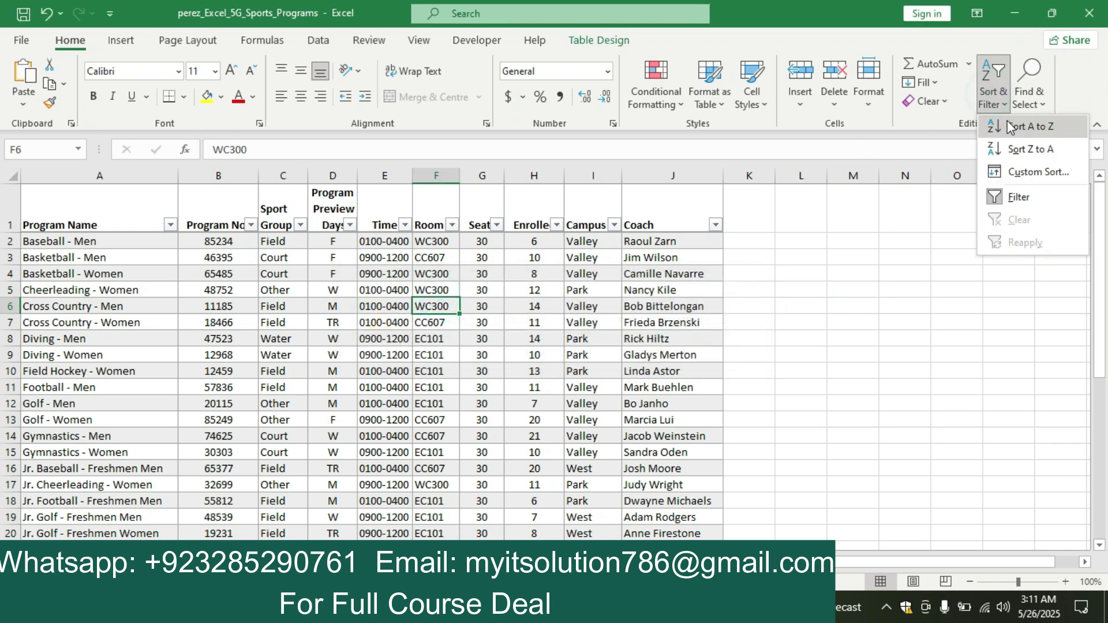
left_click(1034, 173)
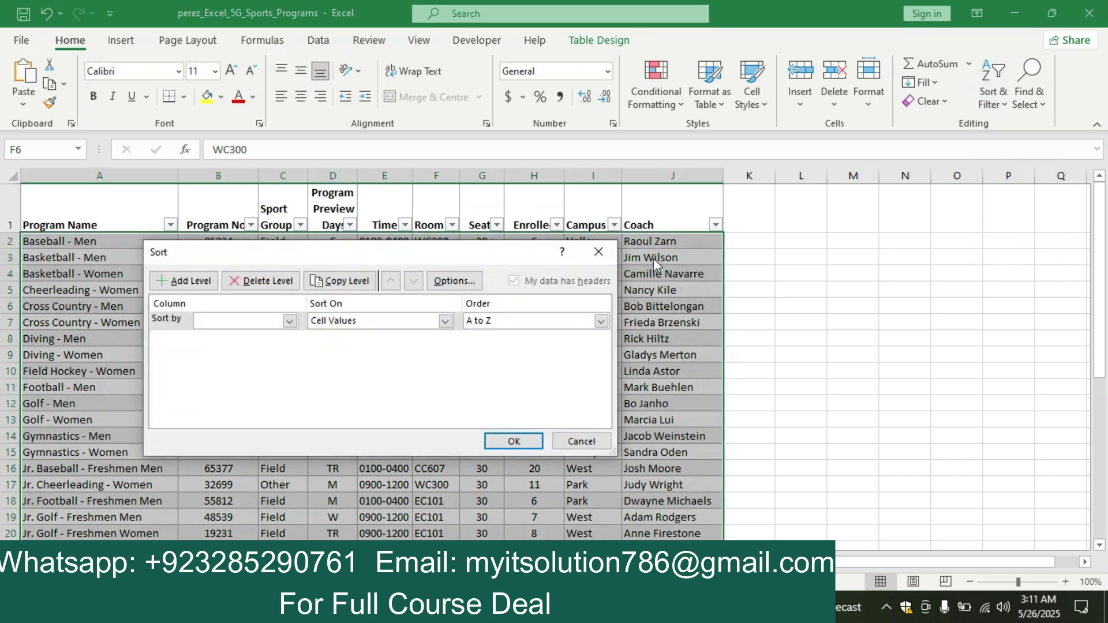
left_click(289, 321)
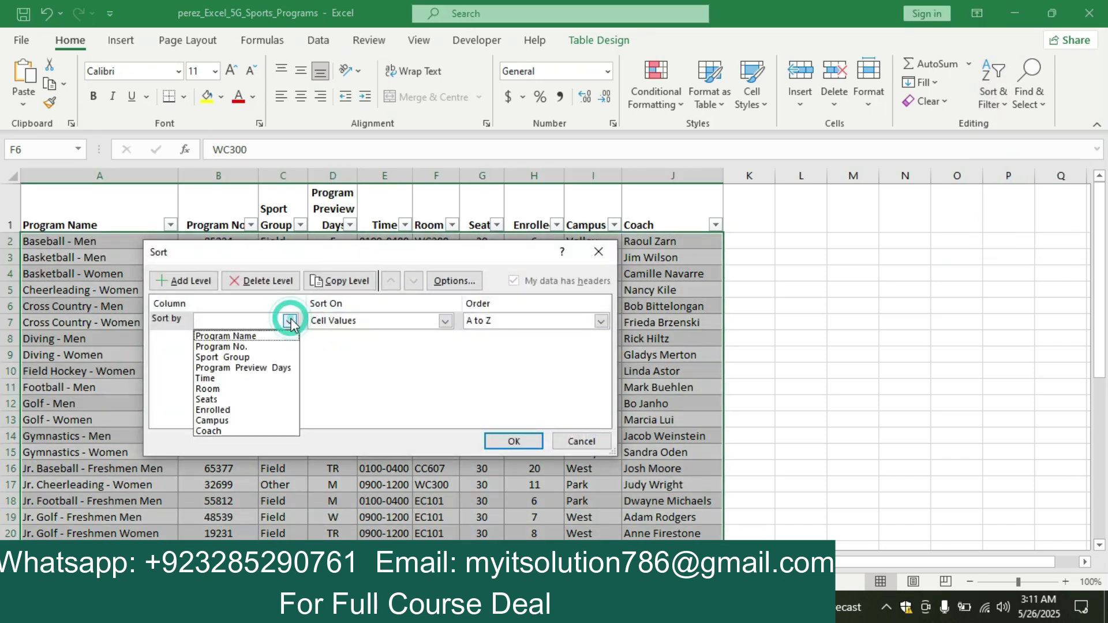
left_click(271, 422)
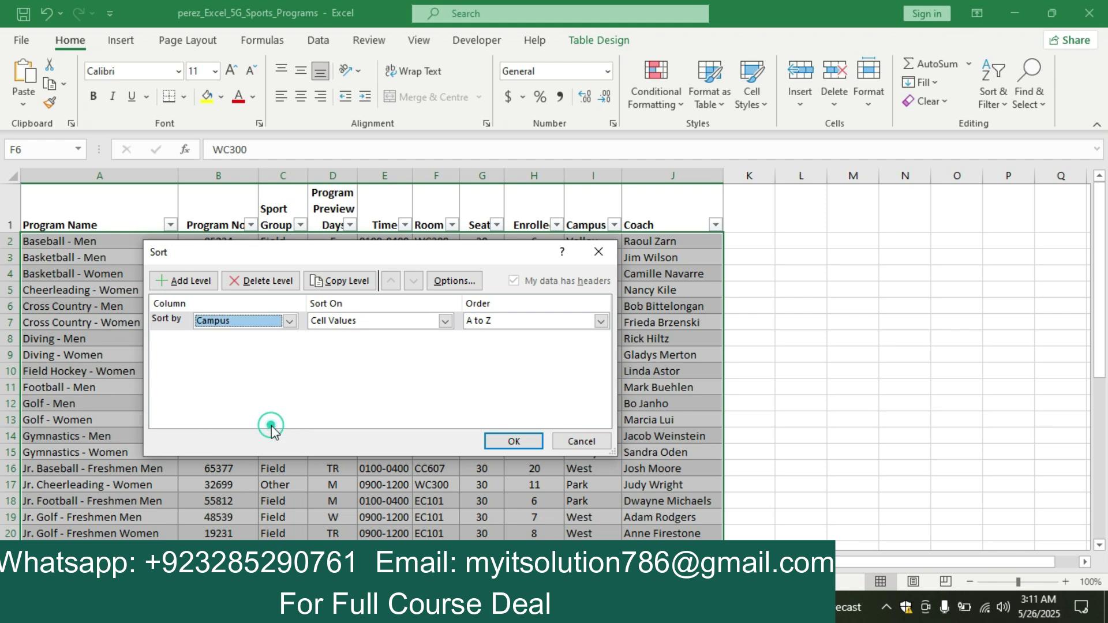
Step: Create the custom list Valley, Park, West as the Campus sort order, checking the sequence in the Word instructions
left_click(601, 322)
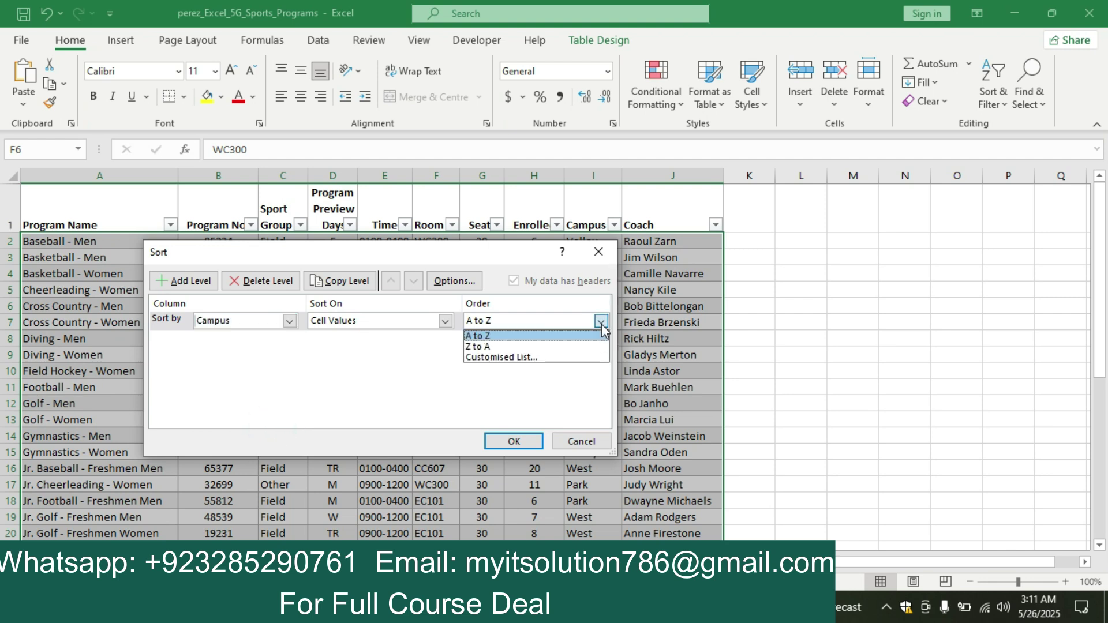
left_click(586, 358)
left_click(389, 302)
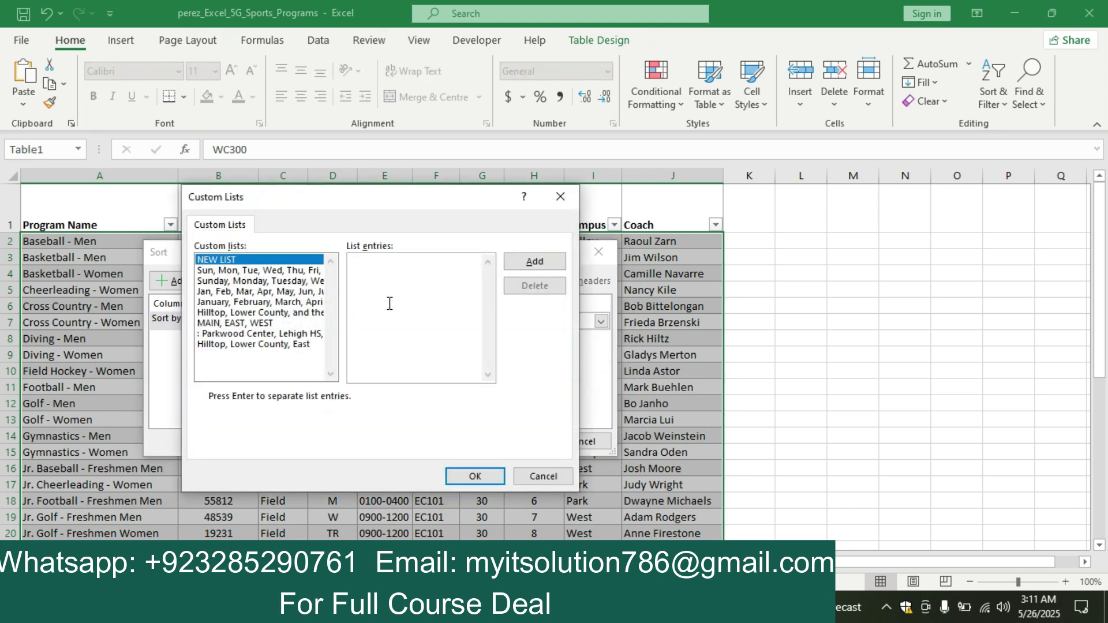
key("alt+Tab")
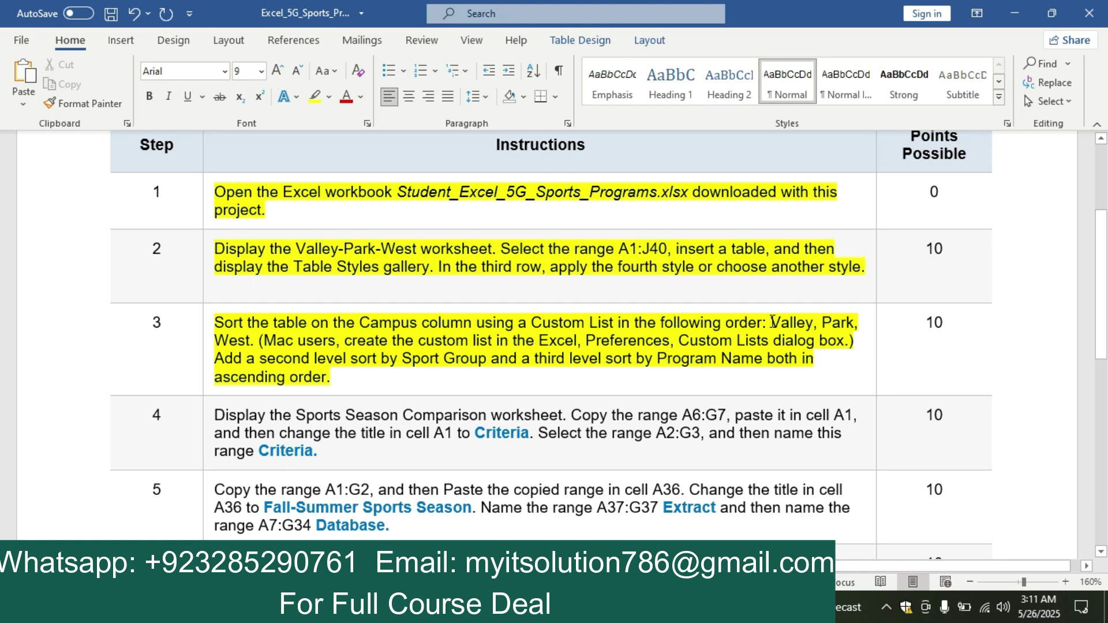
left_click_drag(771, 323, 854, 324)
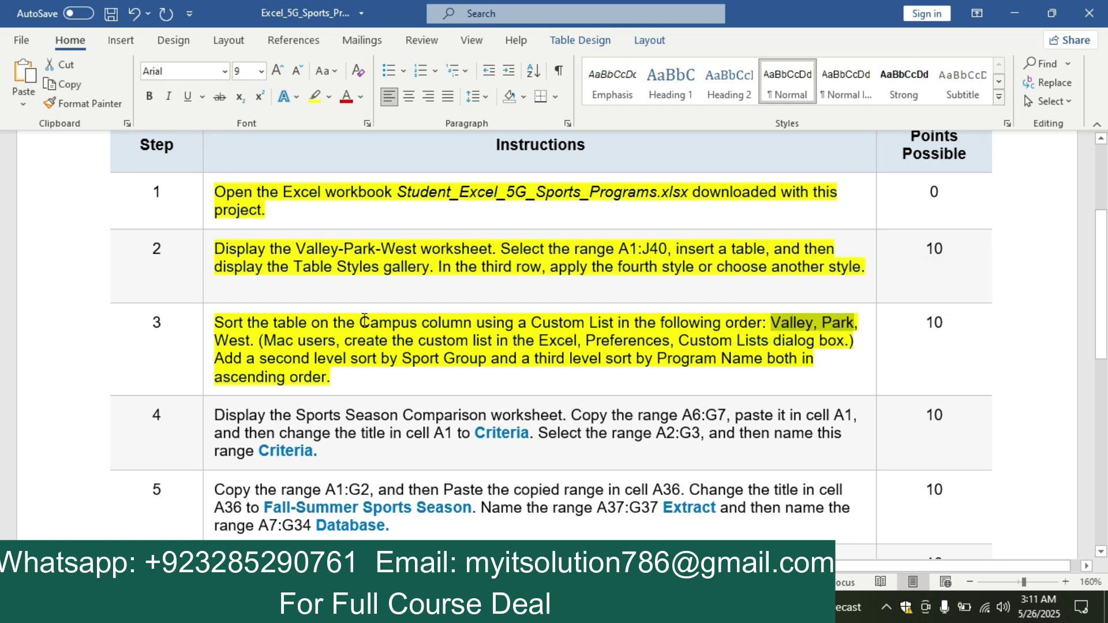
left_click_drag(215, 341, 250, 347)
left_click(613, 608)
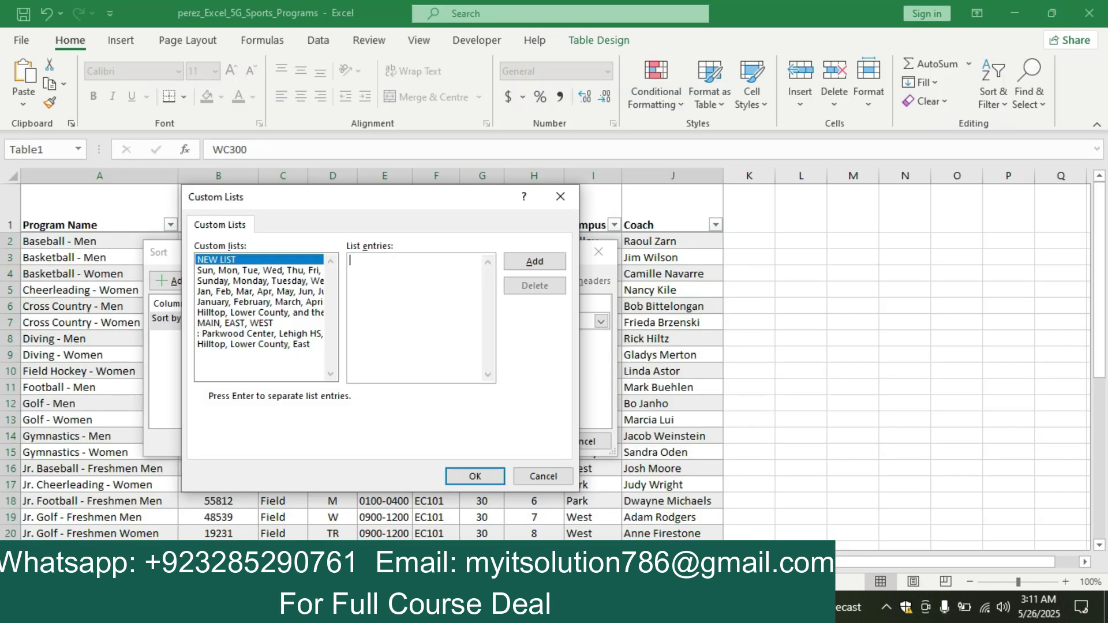
left_click(410, 285)
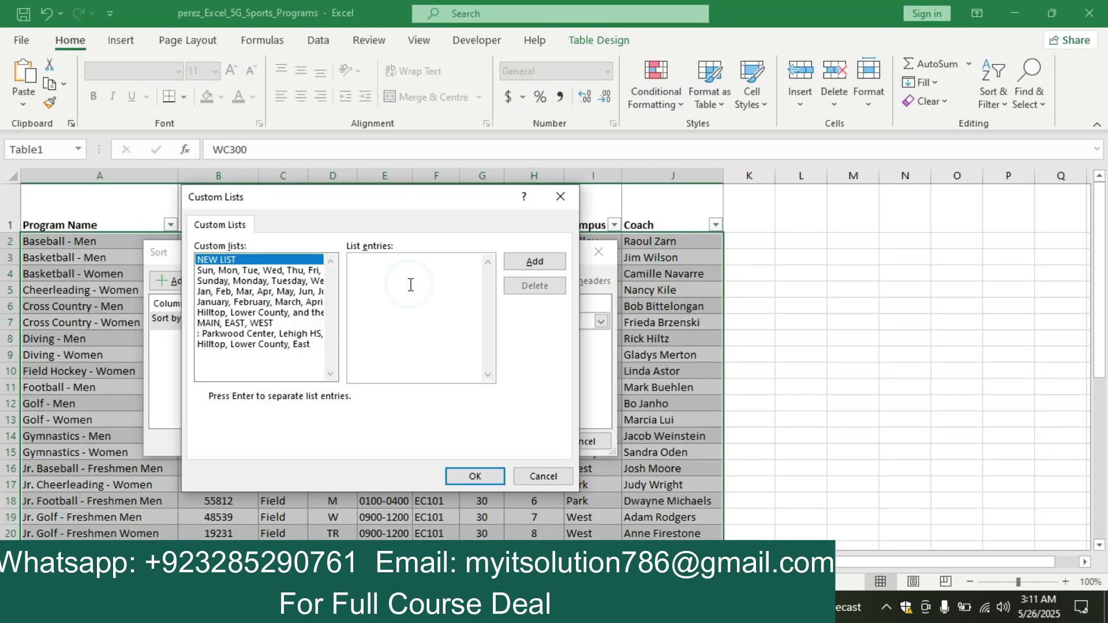
type("Valley, Park West")
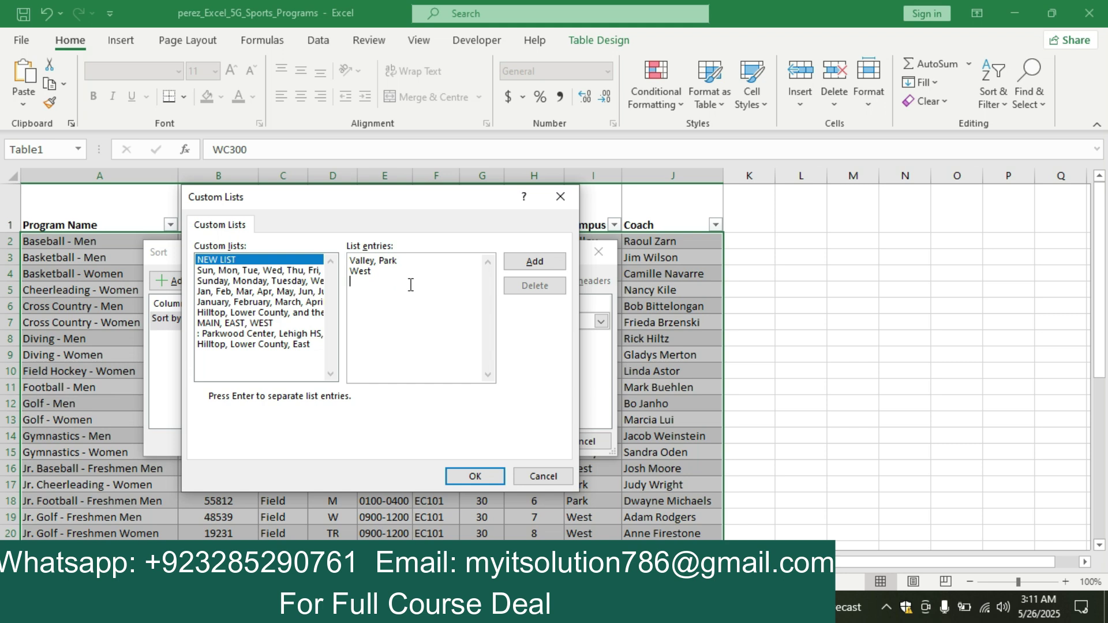
left_click(535, 263)
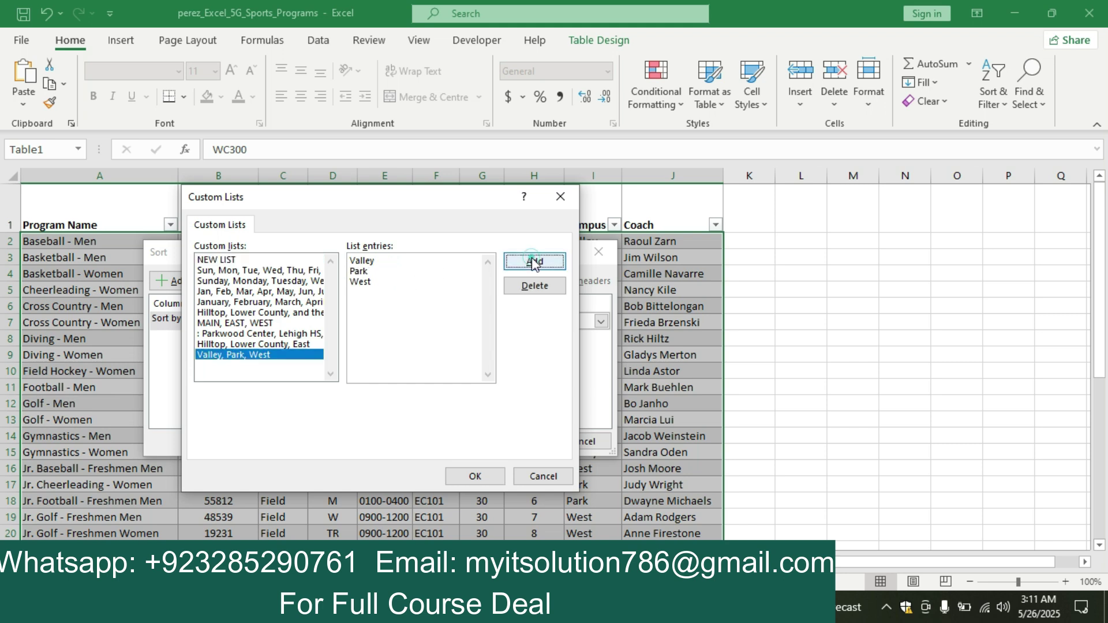
left_click(473, 476)
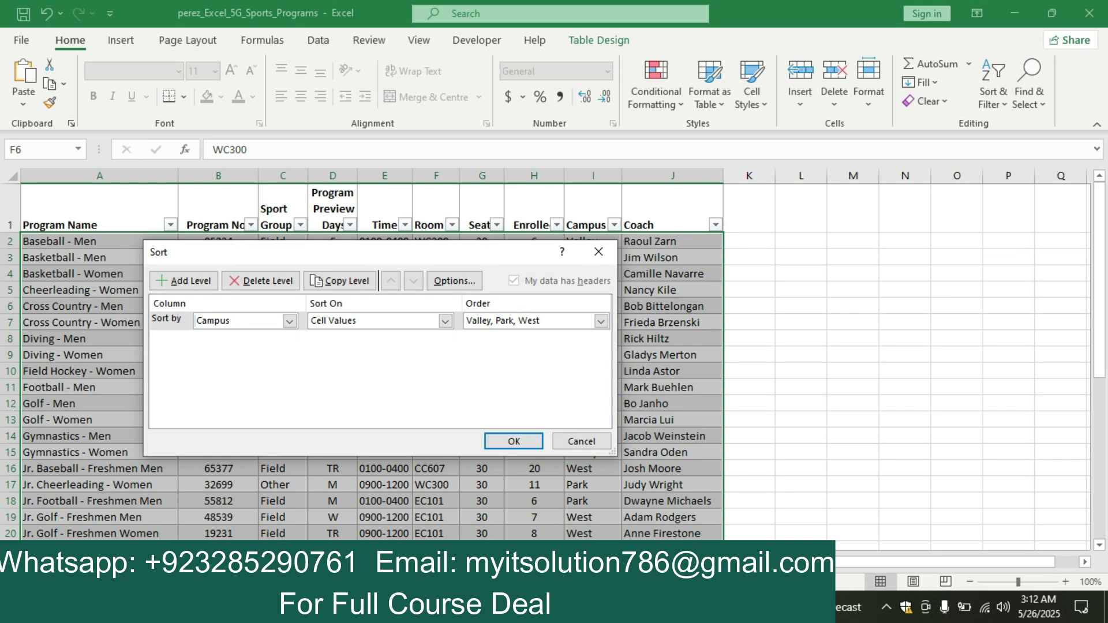
Step: Recheck the Word instructions, add Sport Group and Program Name as A to Z sort levels in Excel, and apply the sort
key("alt+Tab")
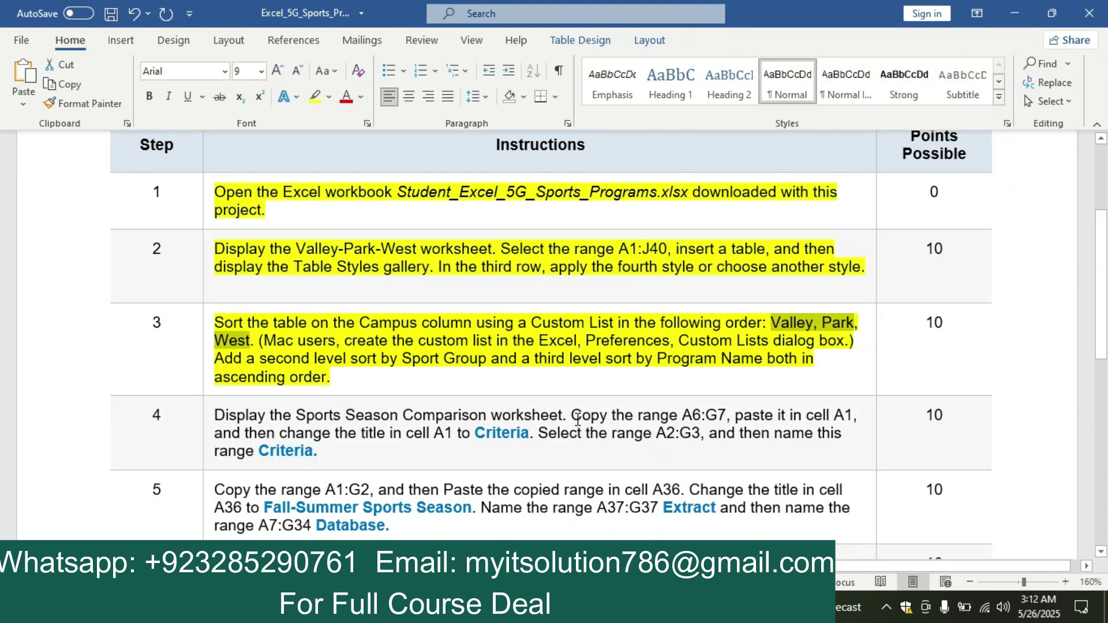
key("alt+Tab")
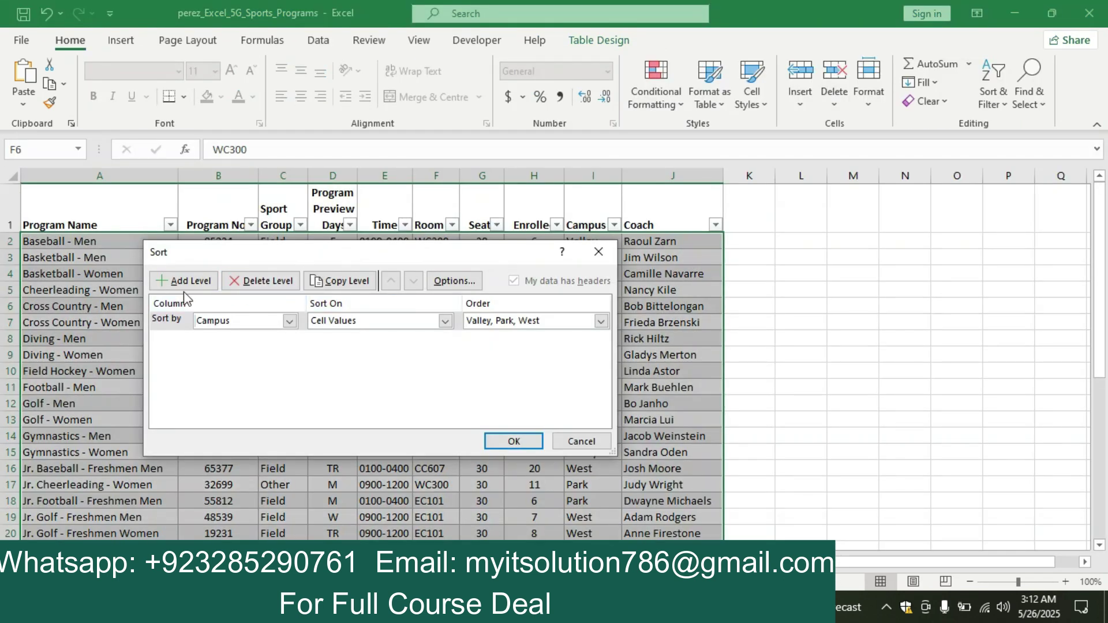
left_click(179, 282)
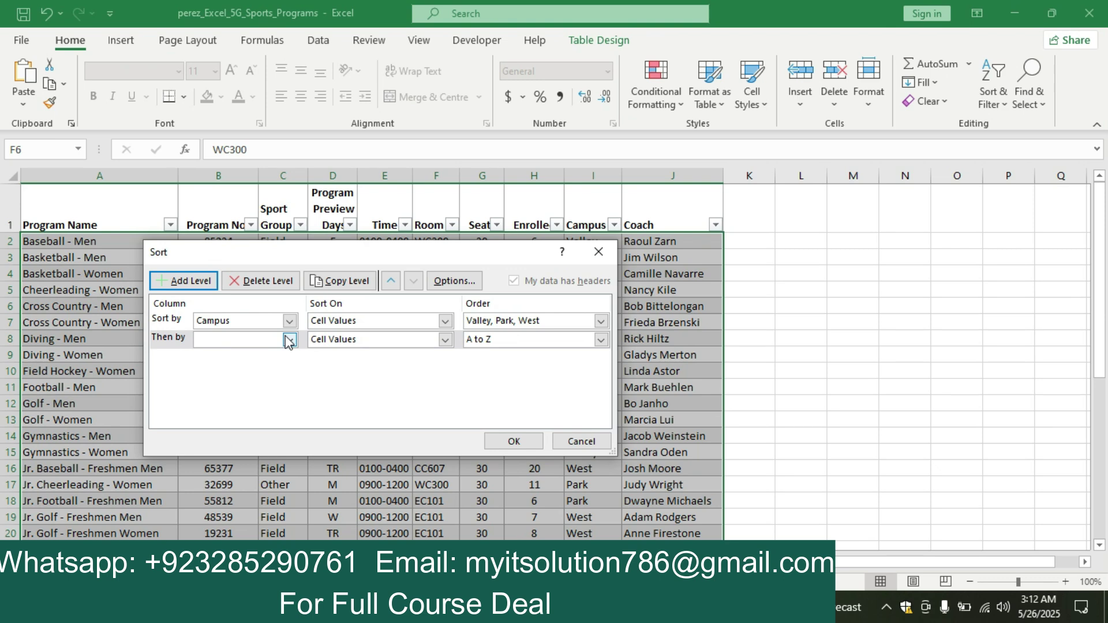
left_click(289, 342)
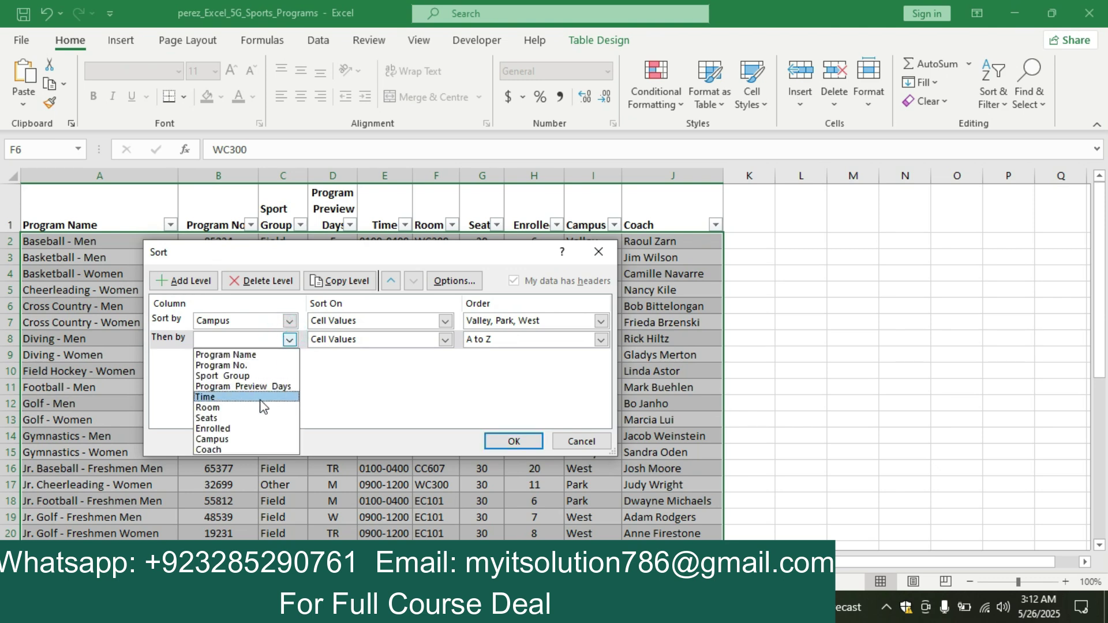
left_click(265, 376)
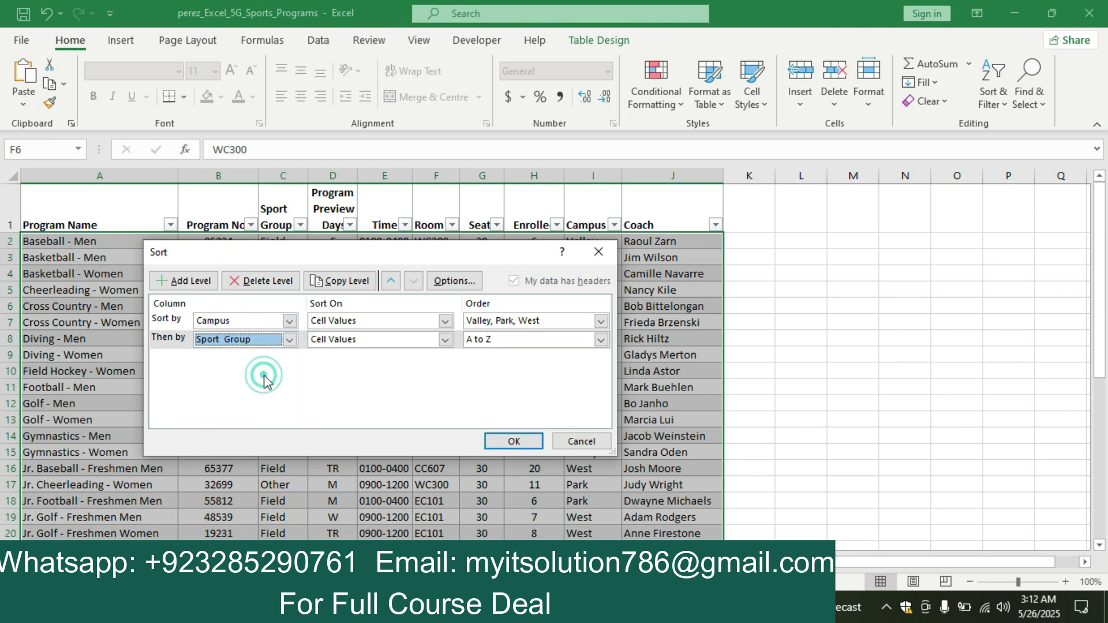
left_click(187, 280)
left_click(289, 358)
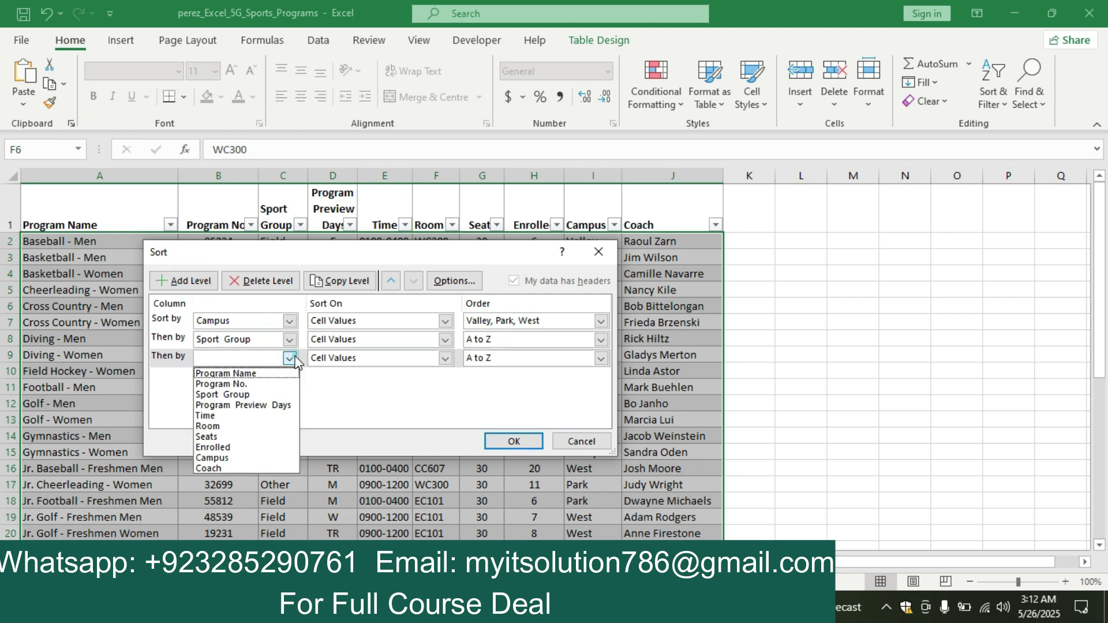
left_click(277, 376)
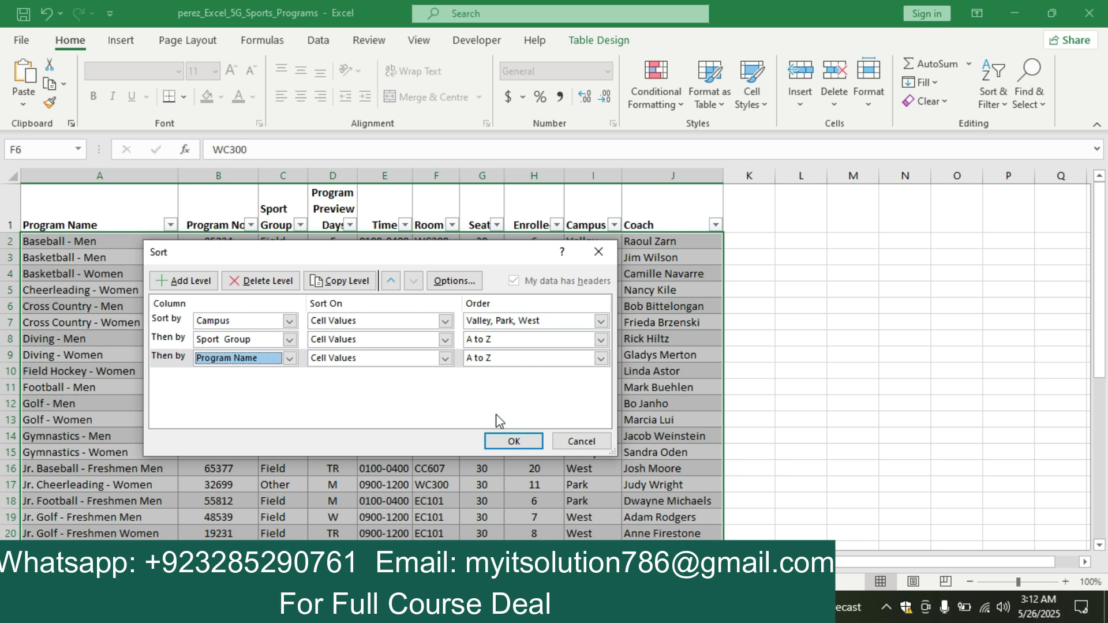
left_click(513, 442)
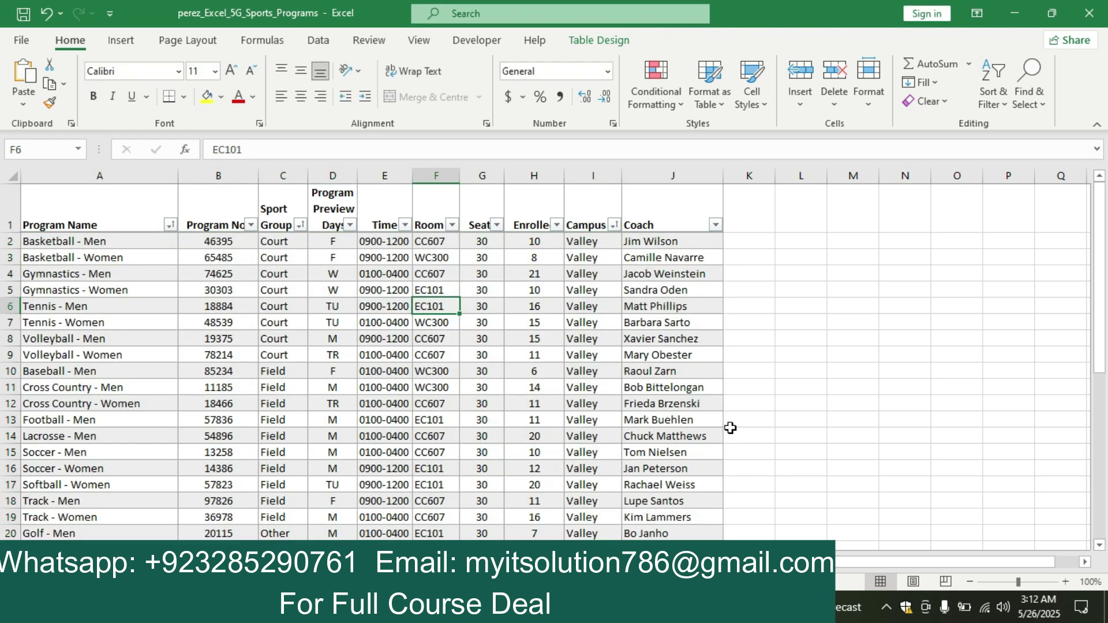
Step: Switch to the Word instructions and highlight the step 4 instruction text in yellow
left_click(492, 607)
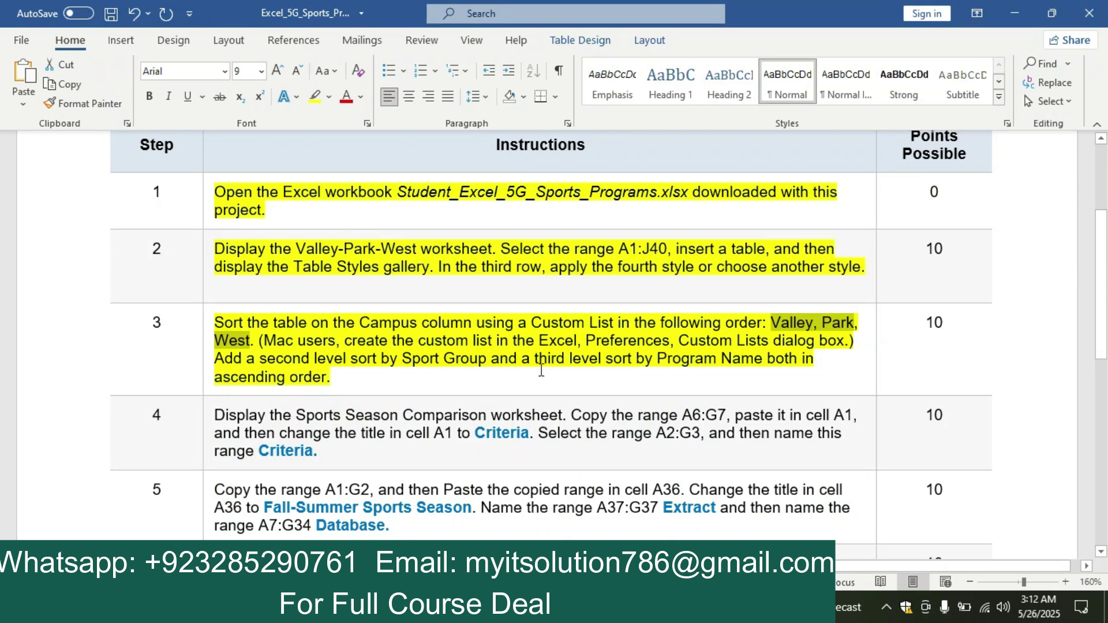
left_click_drag(1097, 315, 826, 353)
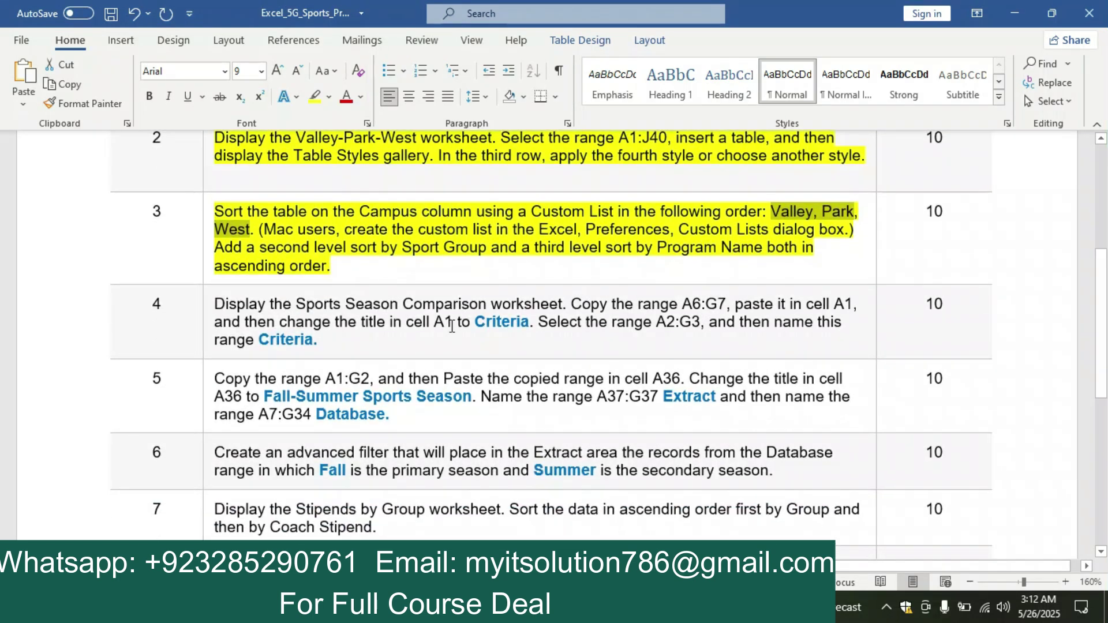
left_click(206, 317)
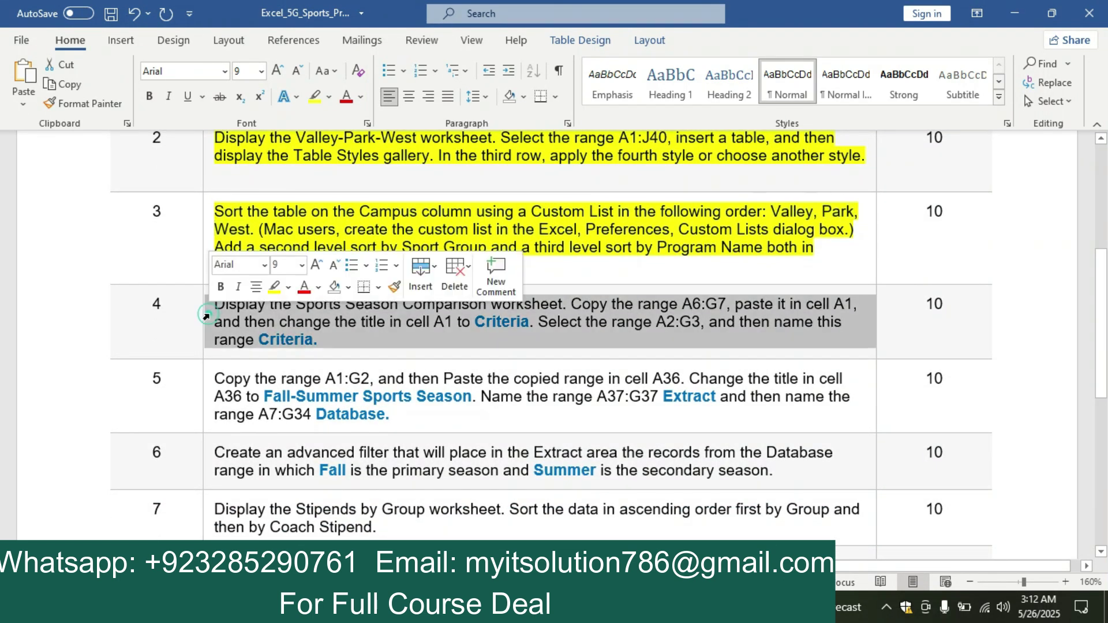
left_click(271, 290)
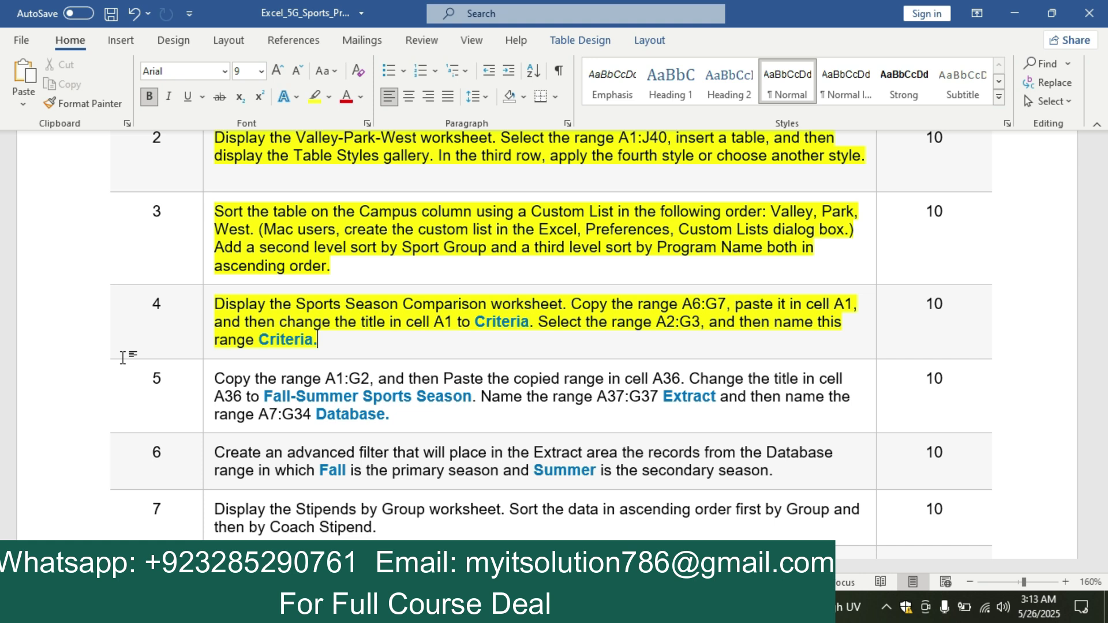
Step: Switch to the Excel workbook and display the Sports Season Comparison worksheet, rechecking the Word instructions
left_click(613, 609)
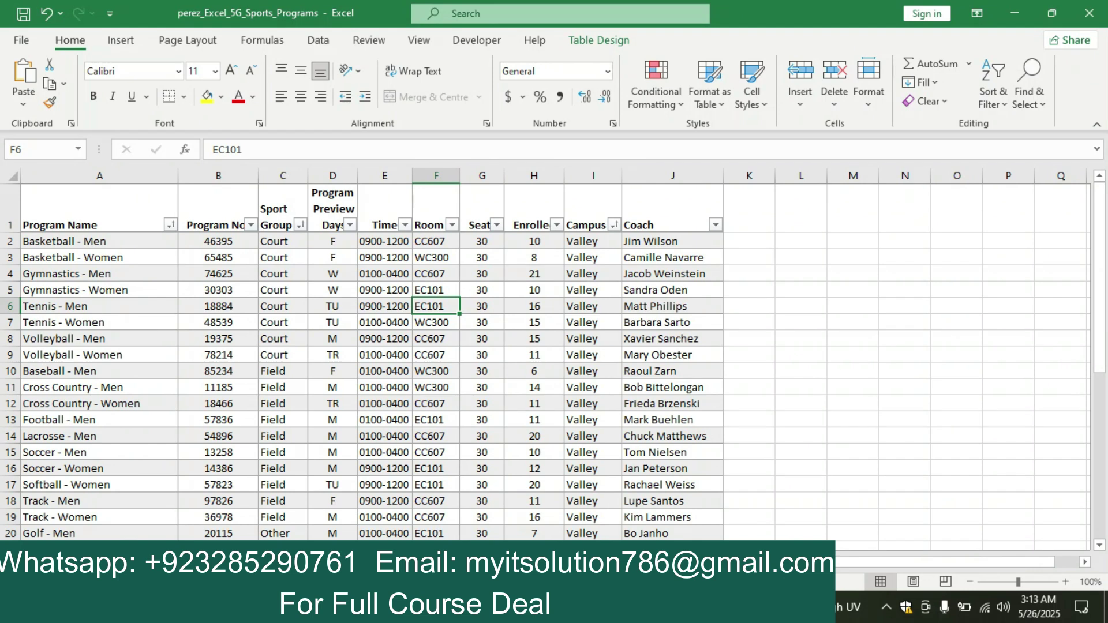
left_click(173, 562)
left_click(613, 609)
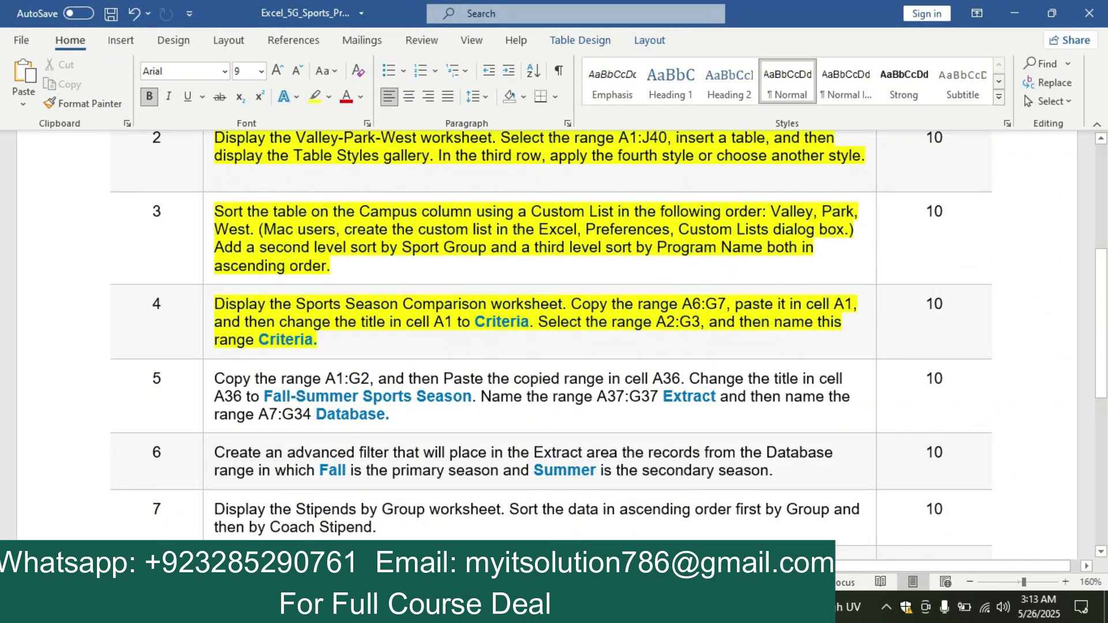
left_click(613, 608)
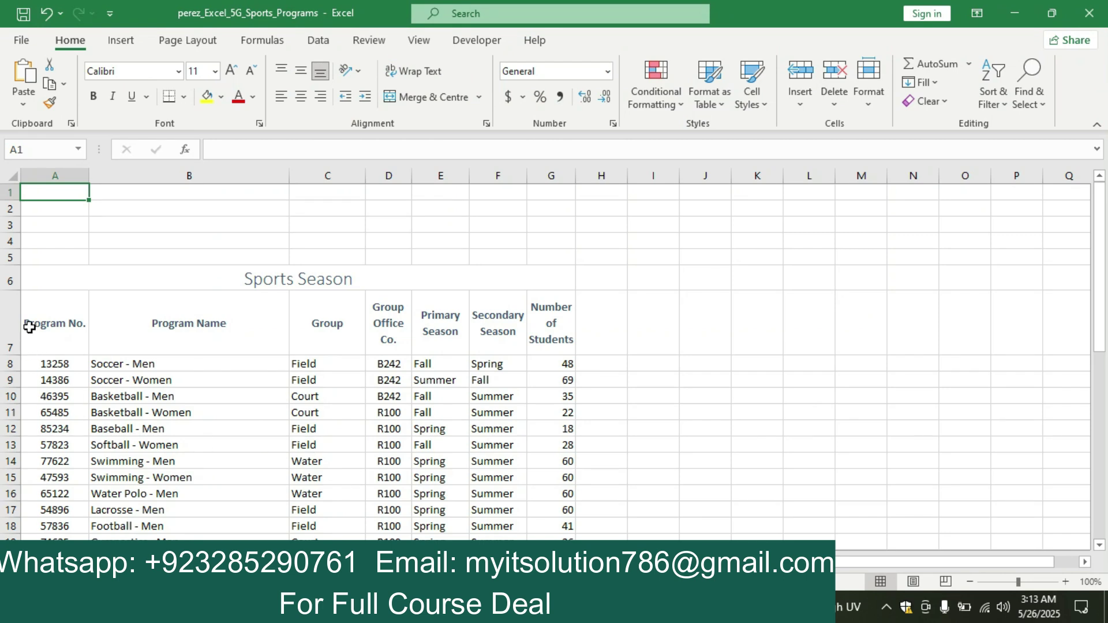
Step: Copy the Sports Season title and column headings in A6:G7 and select cell A1 as the destination
left_click_drag(45, 275, 370, 324)
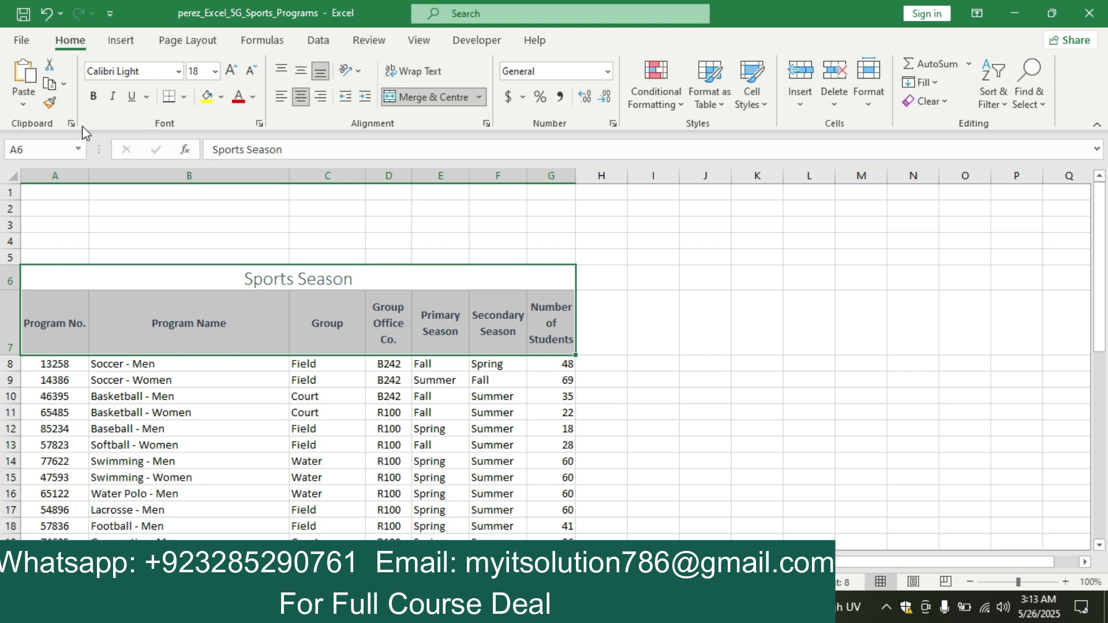
left_click(50, 85)
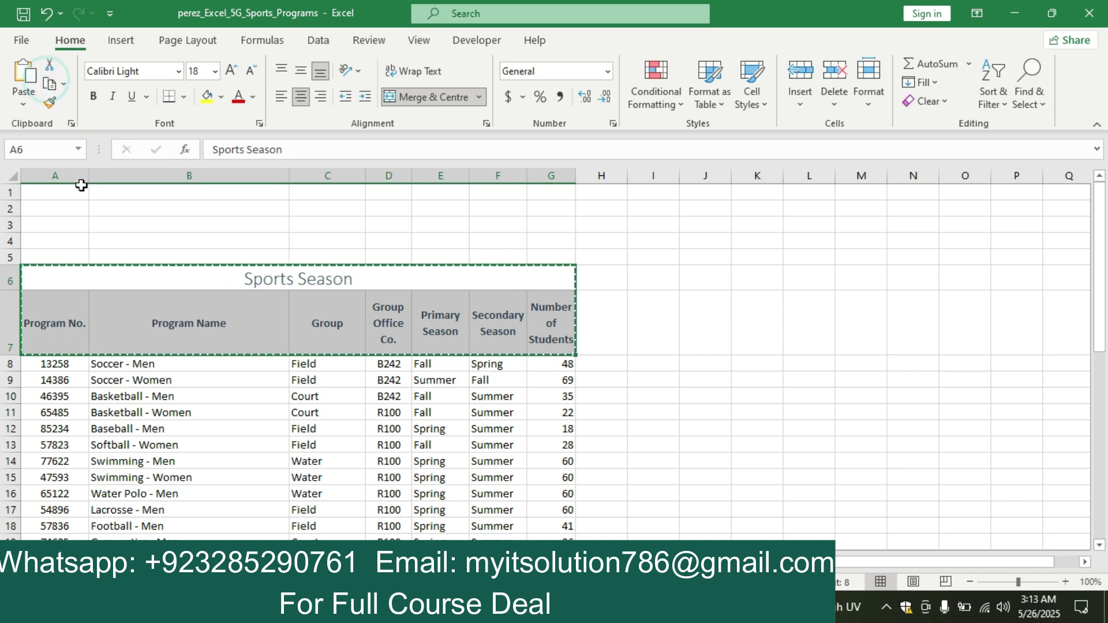
left_click(55, 189)
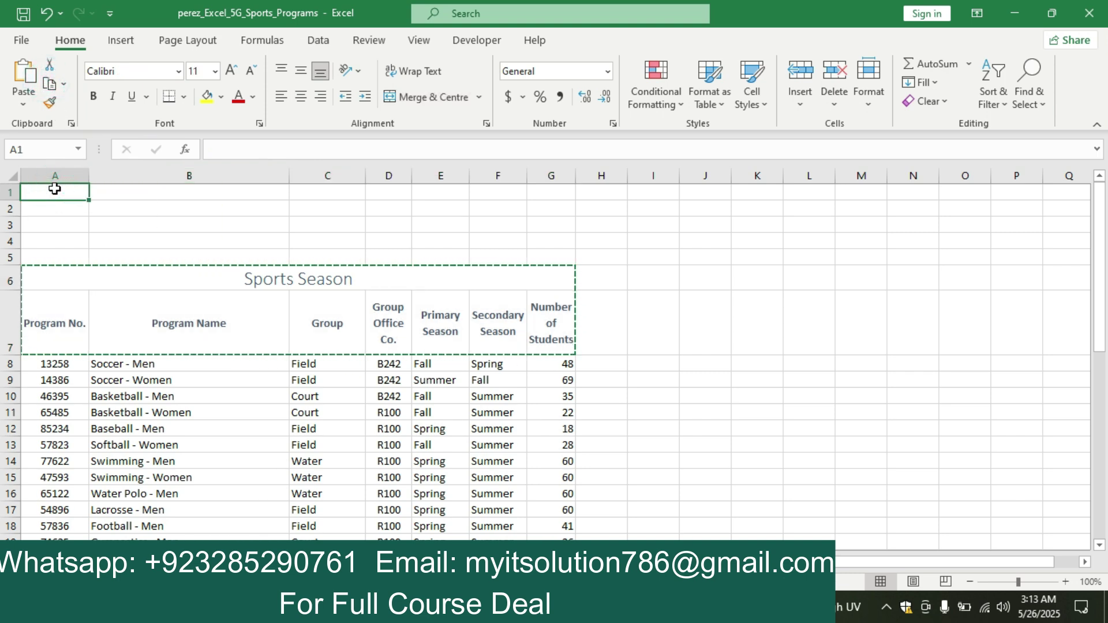